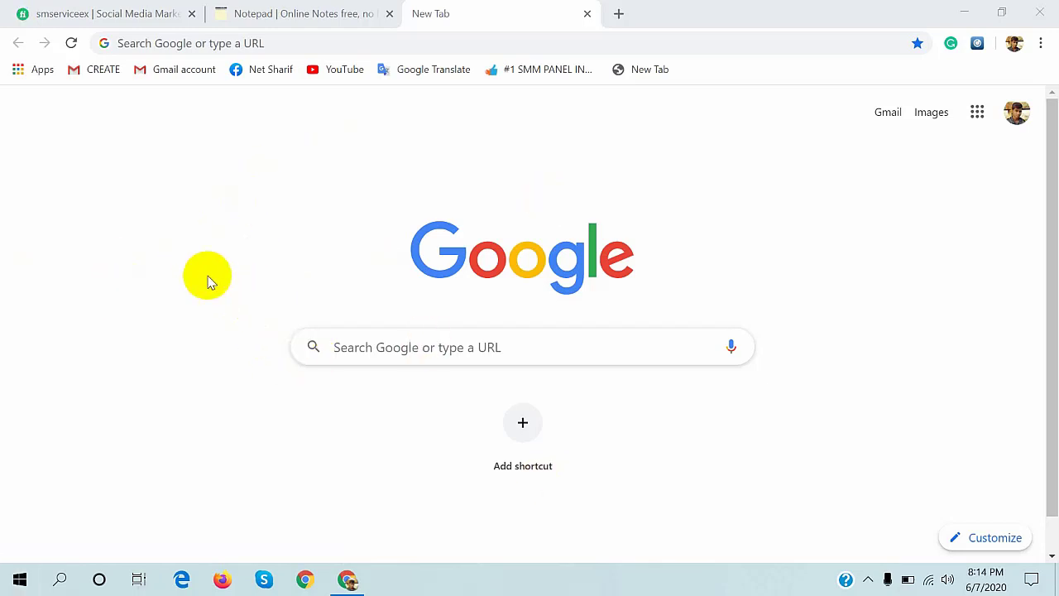
left_click(253, 12)
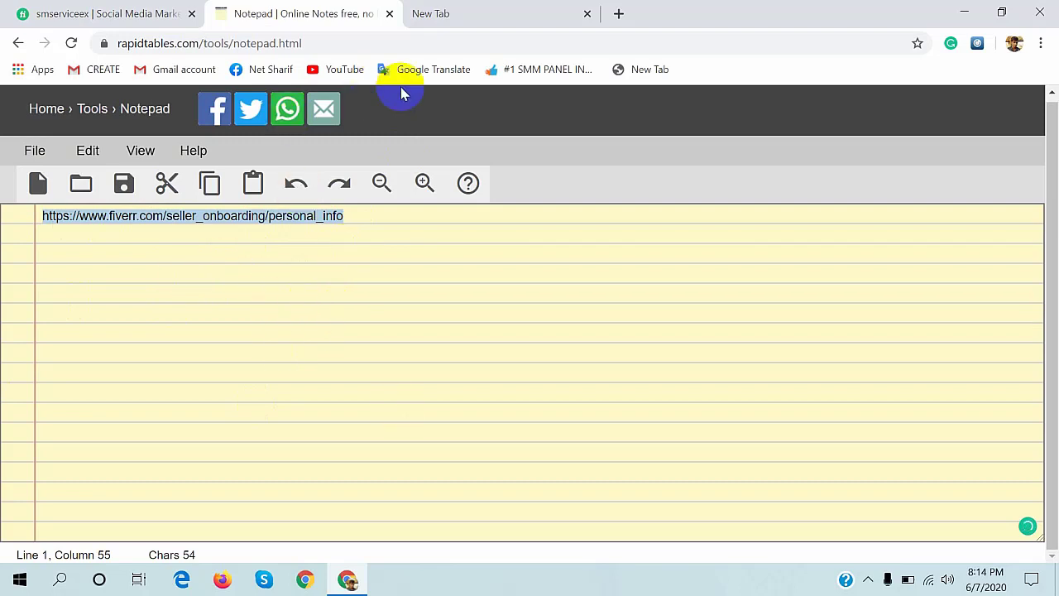
right_click(334, 221)
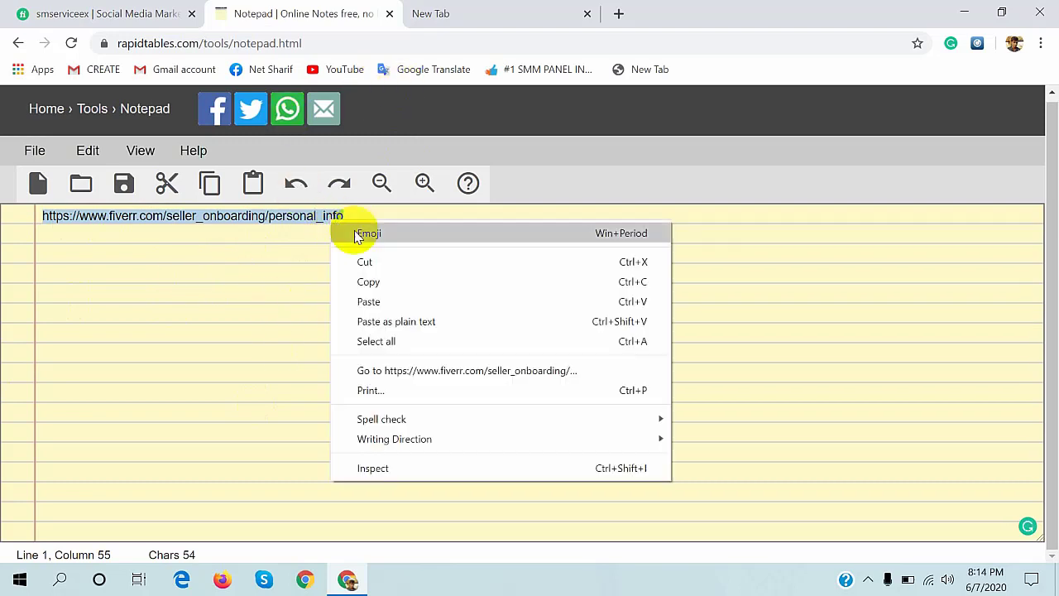
left_click(381, 282)
left_click(447, 12)
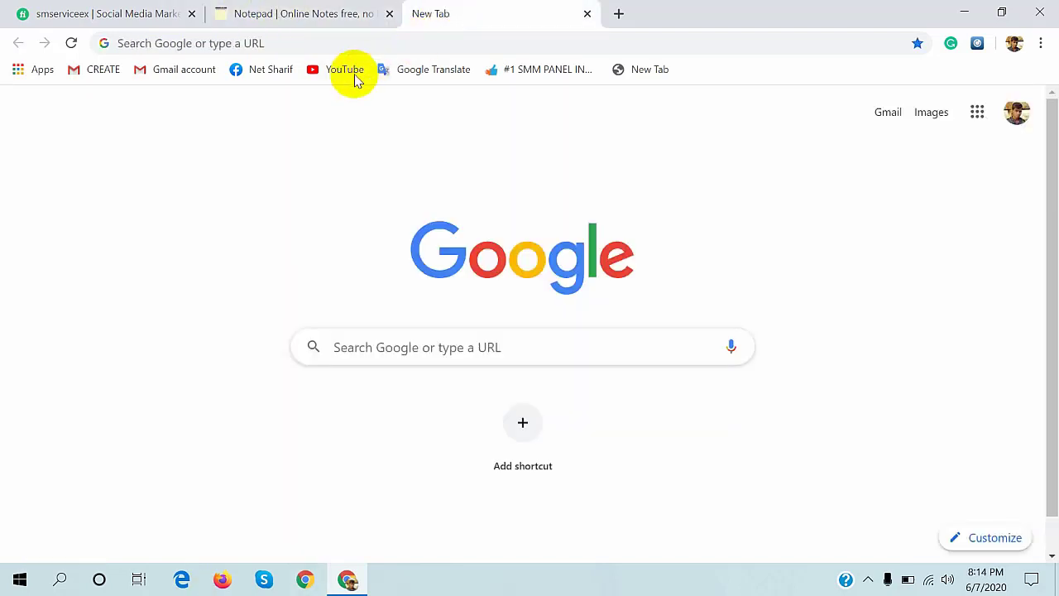
left_click(326, 43)
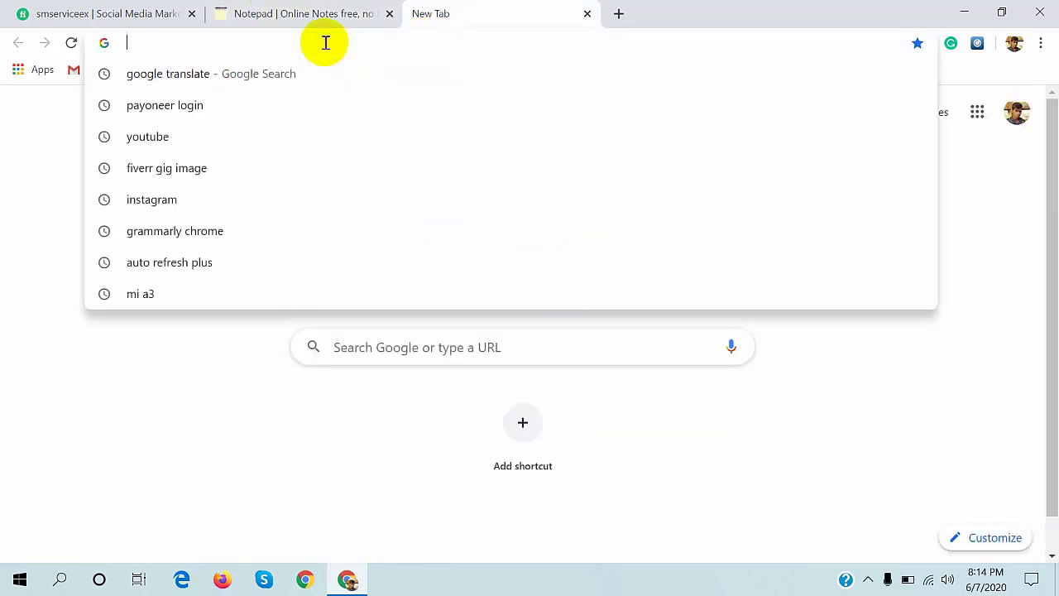
key("ctrl+v")
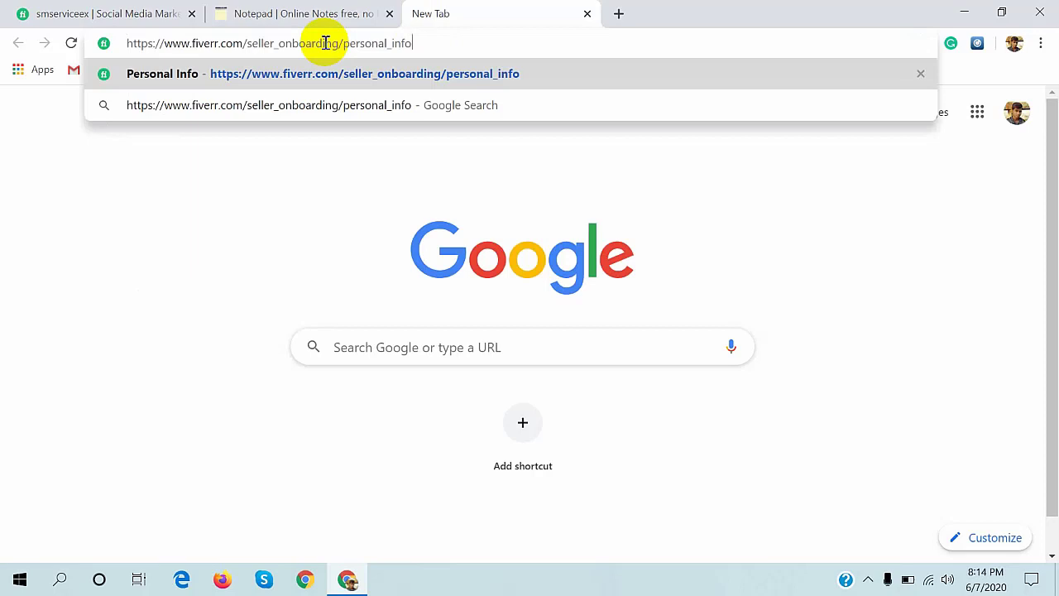
key("Return")
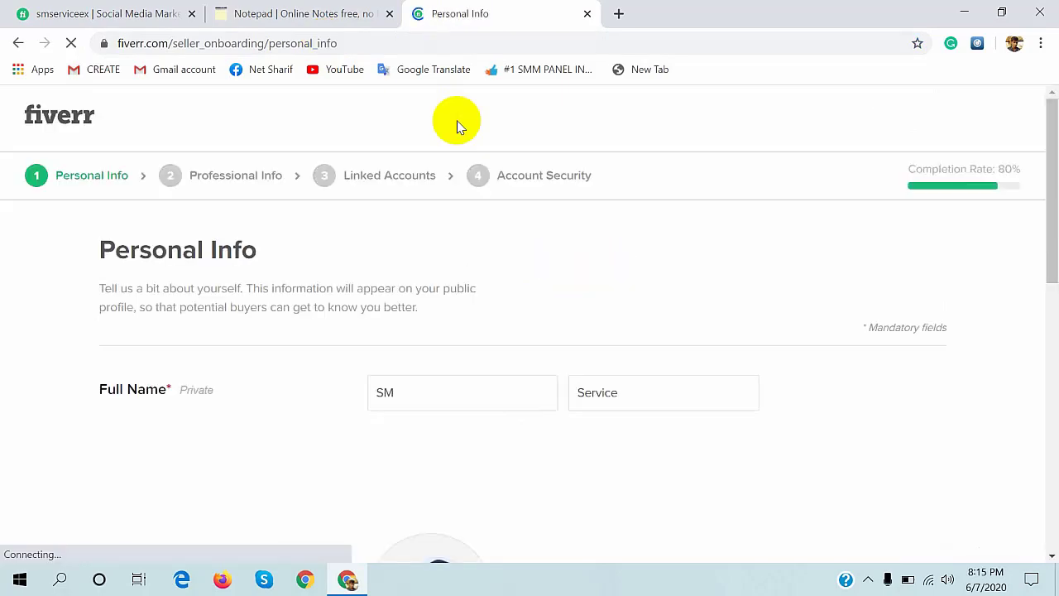
Step: Examine the Personal Info page's completion rate and the linked accounts on the seller profile page
scroll(460, 124, "down", 10)
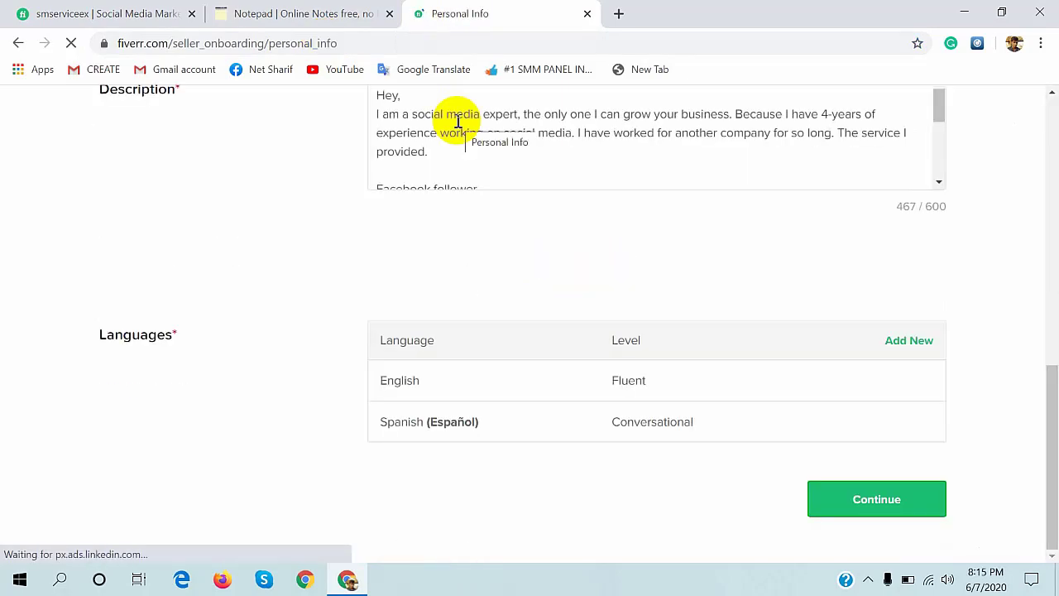
scroll(294, 174, "up", 10)
scroll(502, 242, "up", 1)
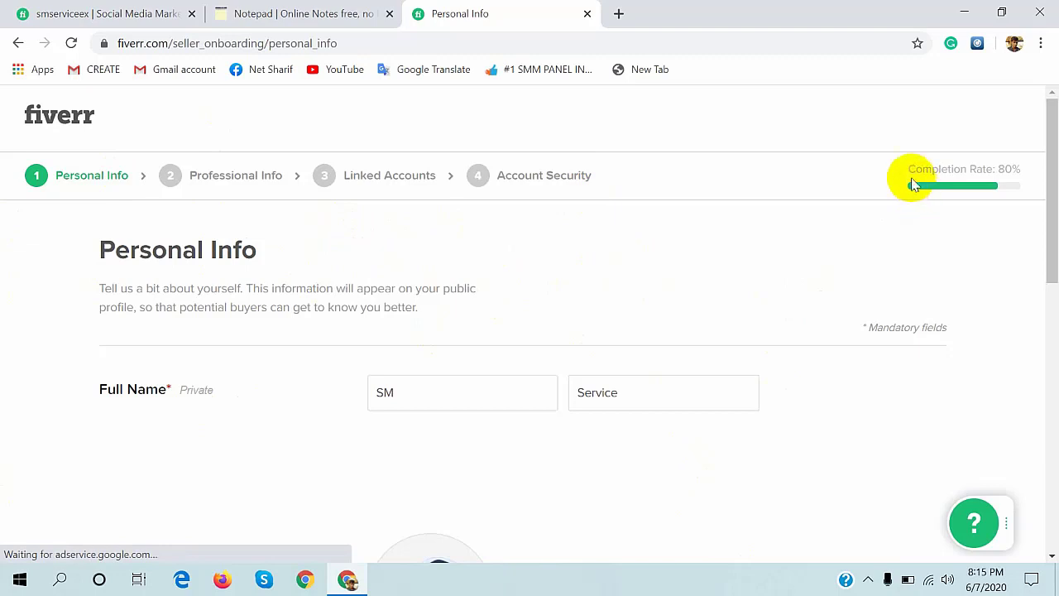
left_click_drag(899, 171, 1039, 182)
left_click(928, 256)
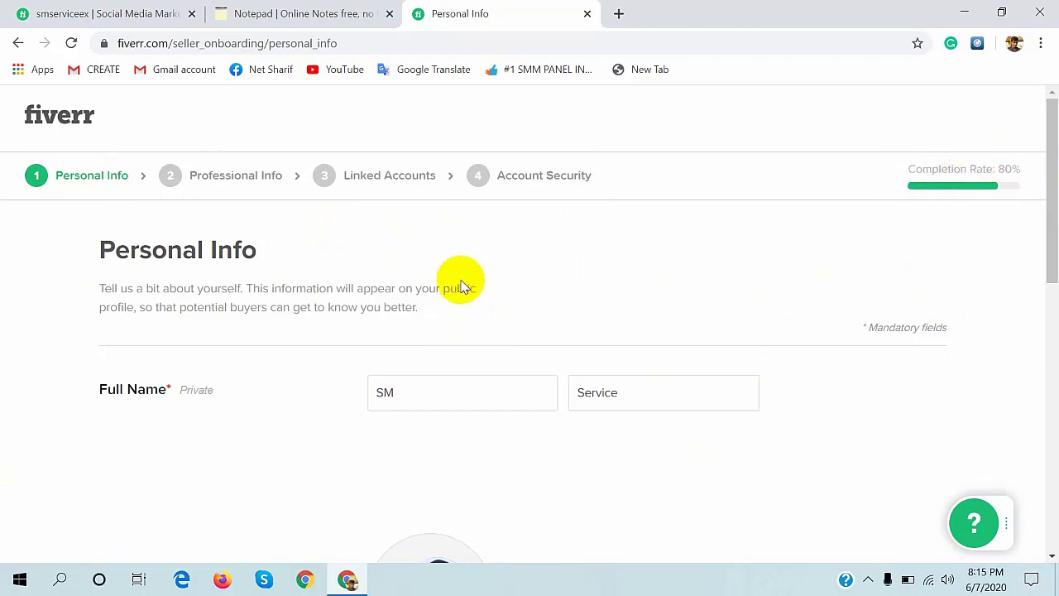
left_click_drag(902, 162, 1017, 184)
left_click(842, 249)
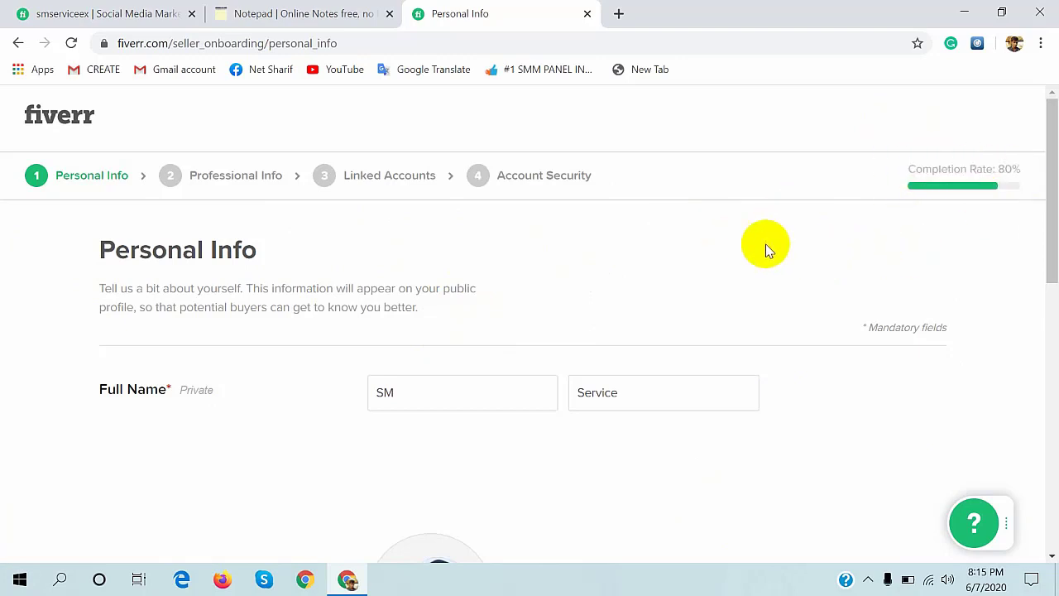
left_click_drag(905, 169, 1024, 171)
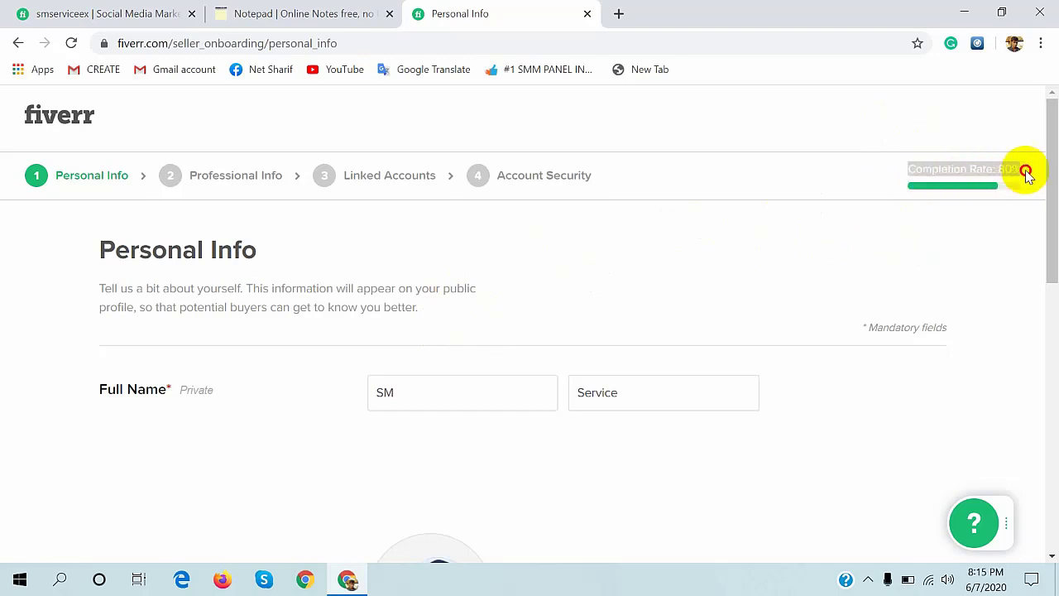
left_click(126, 10)
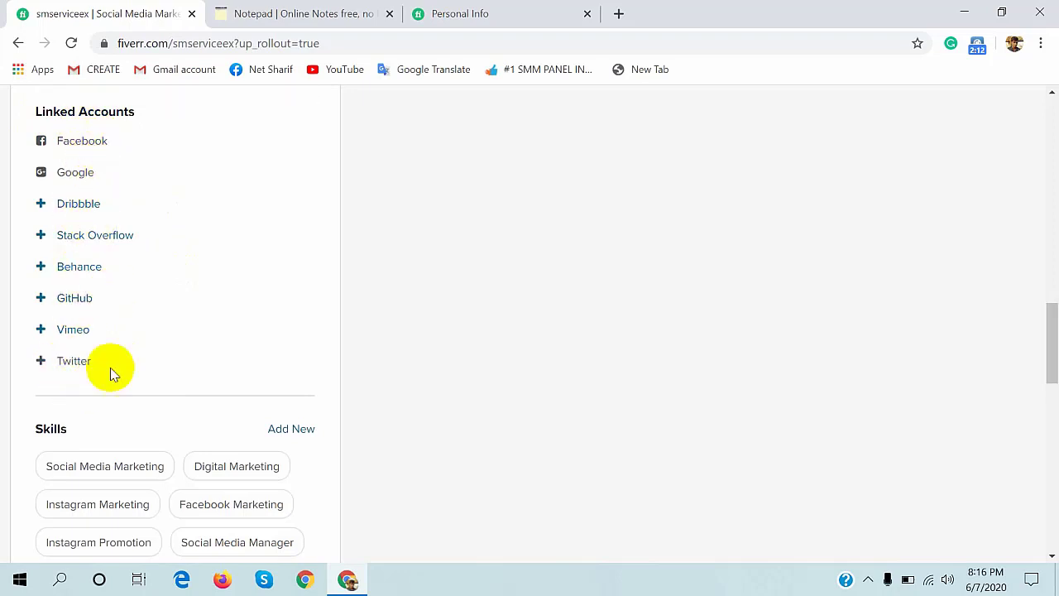
left_click(494, 8)
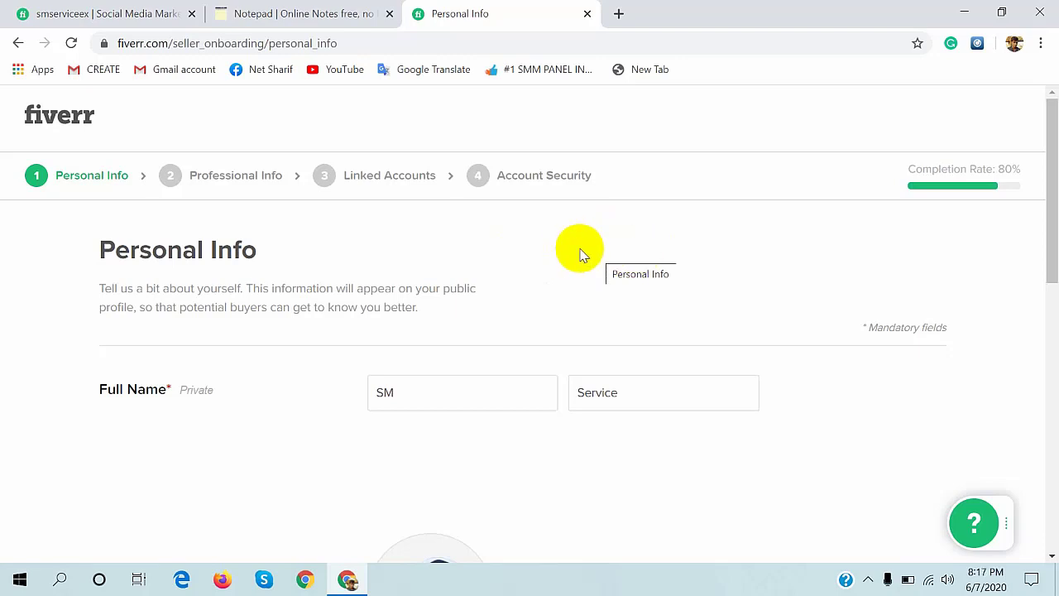
Step: Review the full name, profile picture, description and languages in Personal Info, and continue to Professional Info
scroll(650, 225, "down", 4)
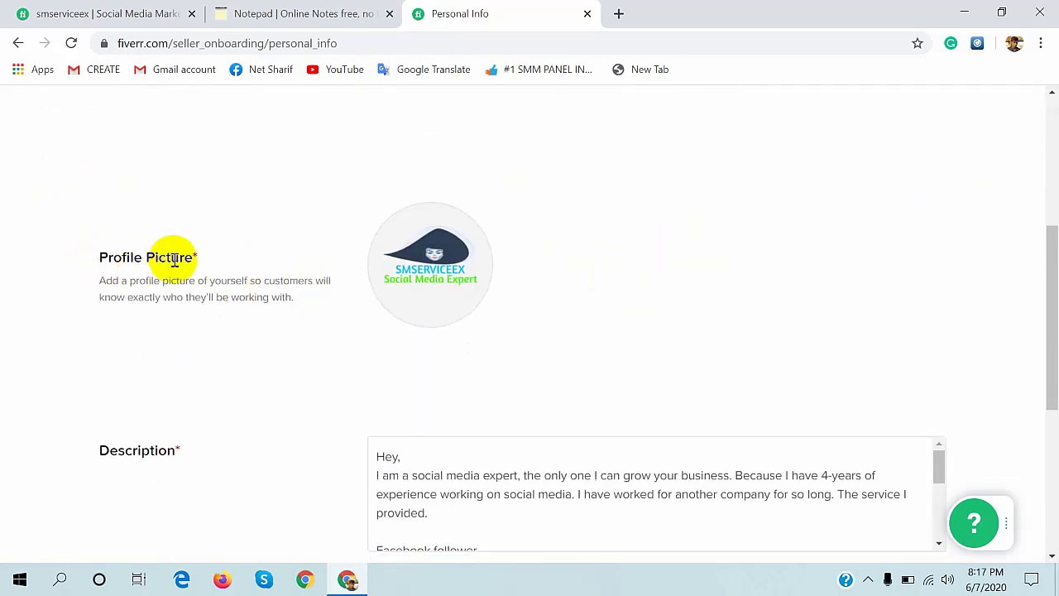
scroll(561, 343, "up", 3)
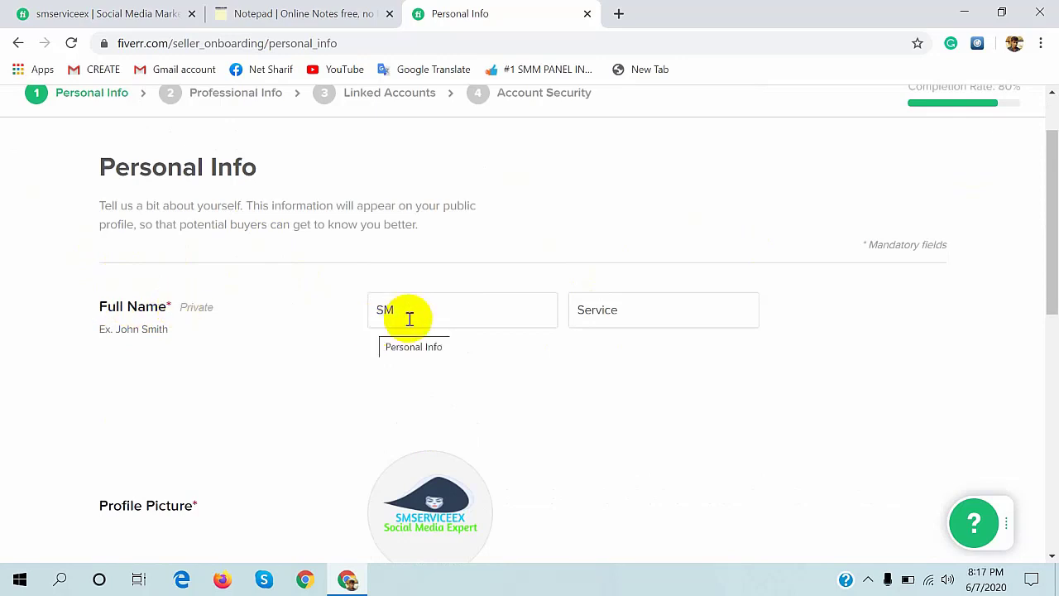
scroll(670, 439, "down", 3)
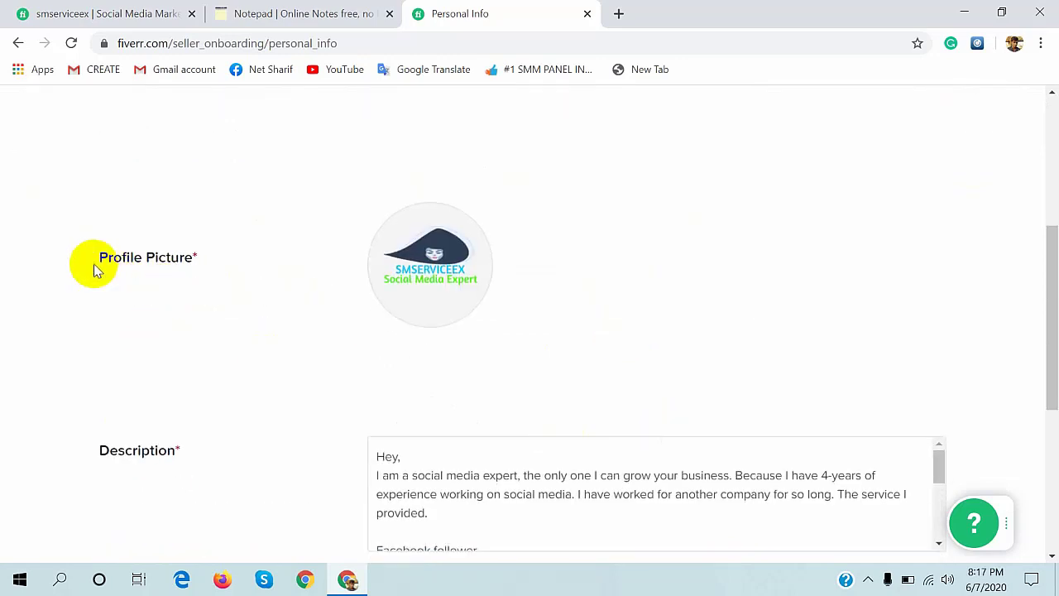
left_click_drag(94, 268, 170, 268)
left_click(671, 372)
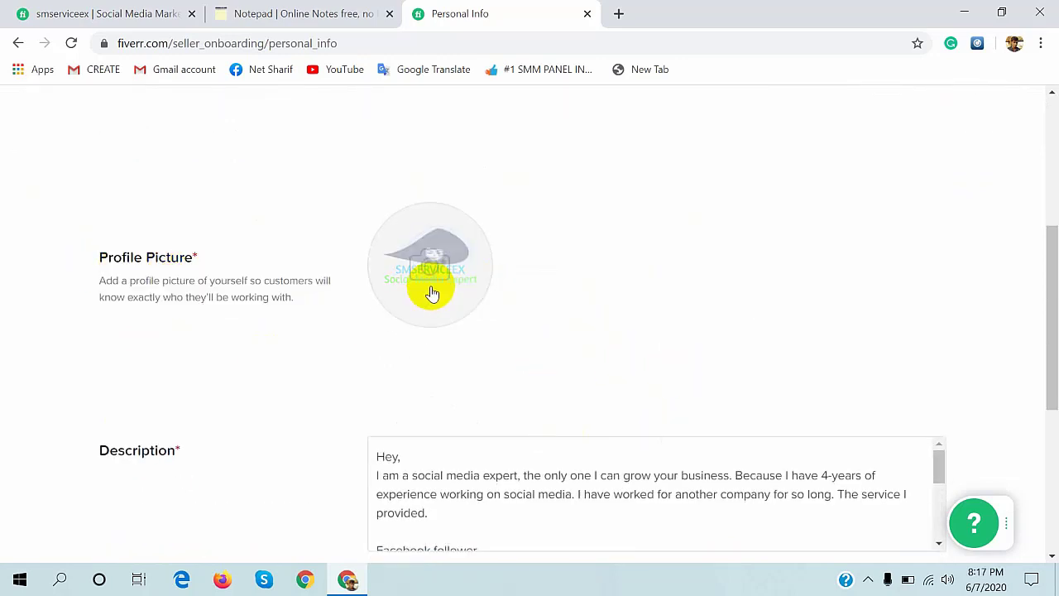
scroll(582, 324, "down", 2)
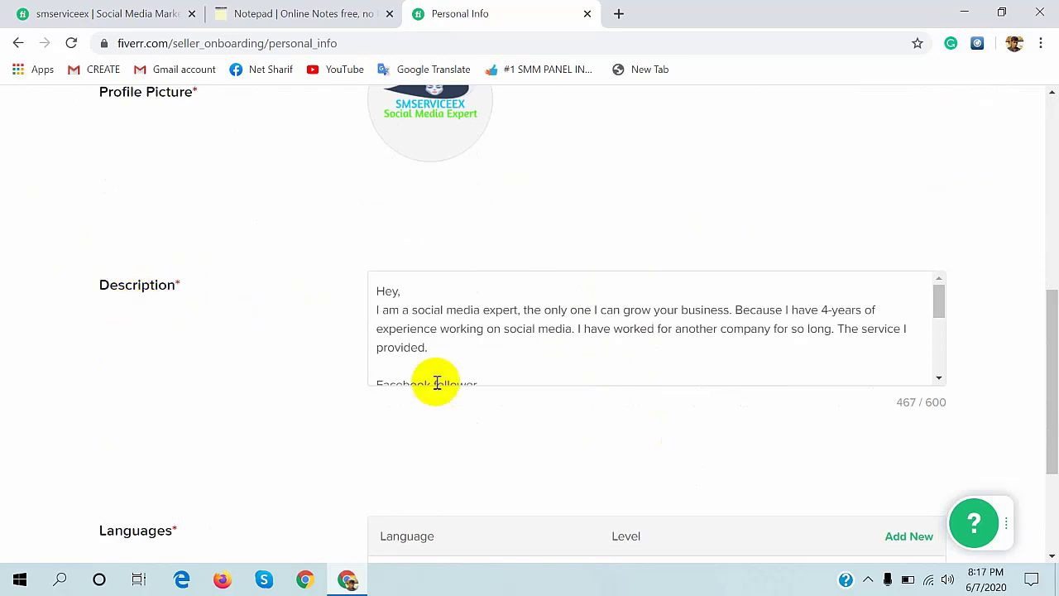
left_click(549, 362)
scroll(549, 362, "down", 3)
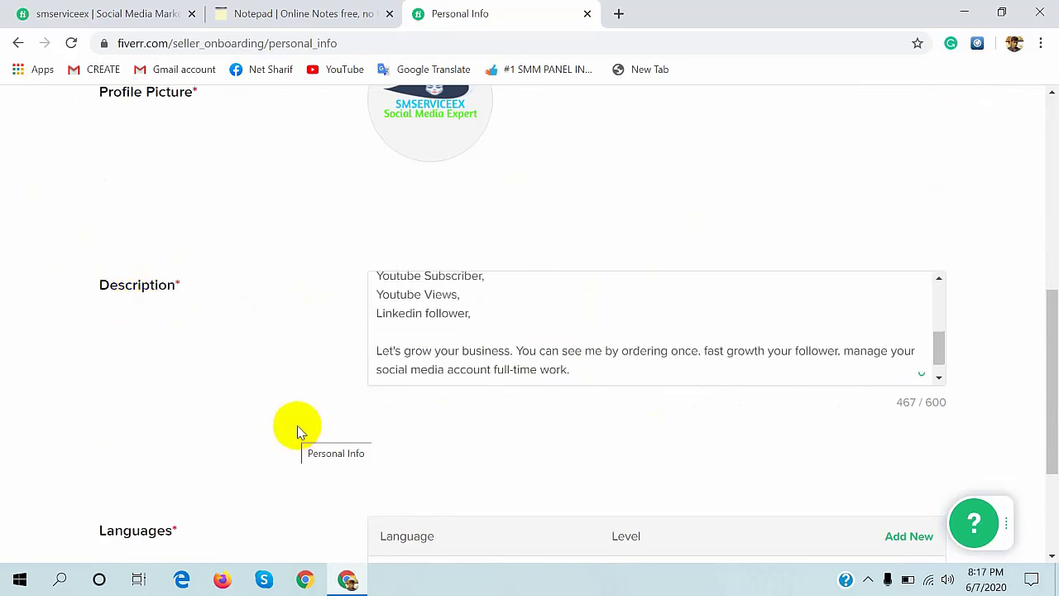
scroll(294, 430, "down", 2)
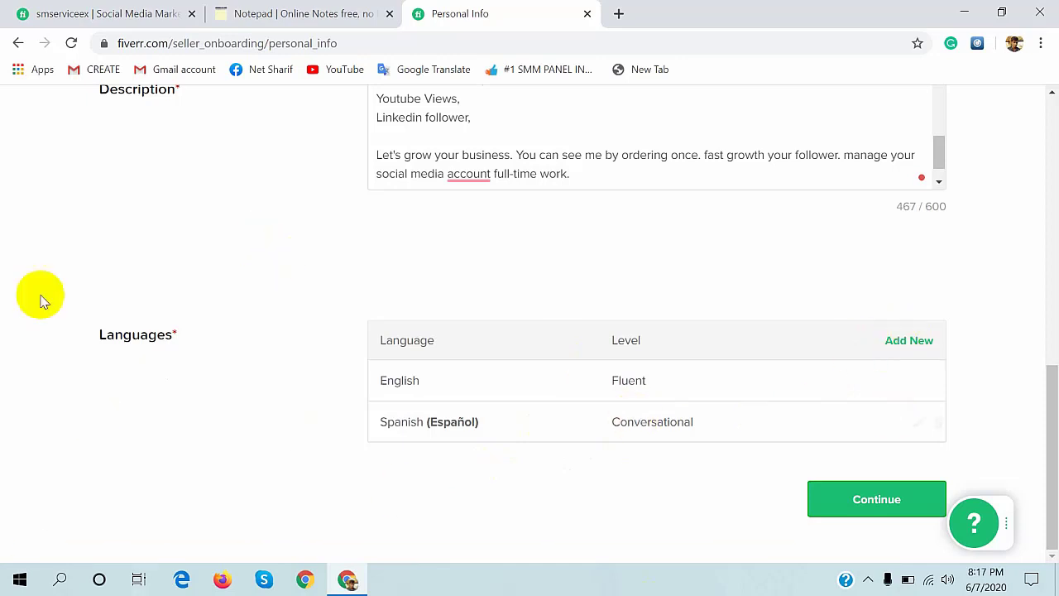
left_click(878, 500)
Step: Look through the available occupations and the Digital Marketing skill choices under Your Occupation
scroll(244, 405, "down", 2)
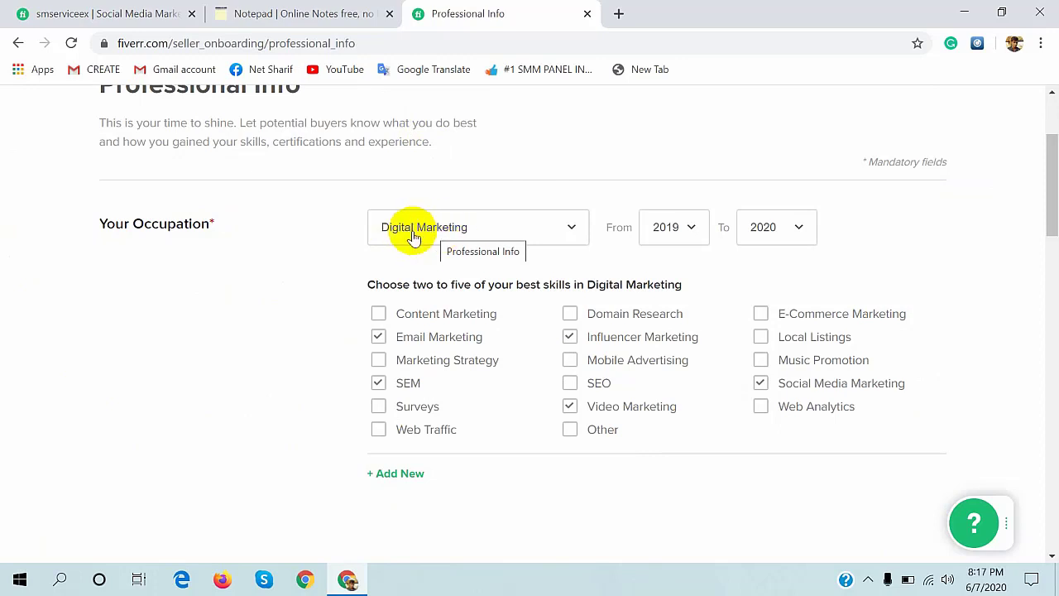
left_click(566, 235)
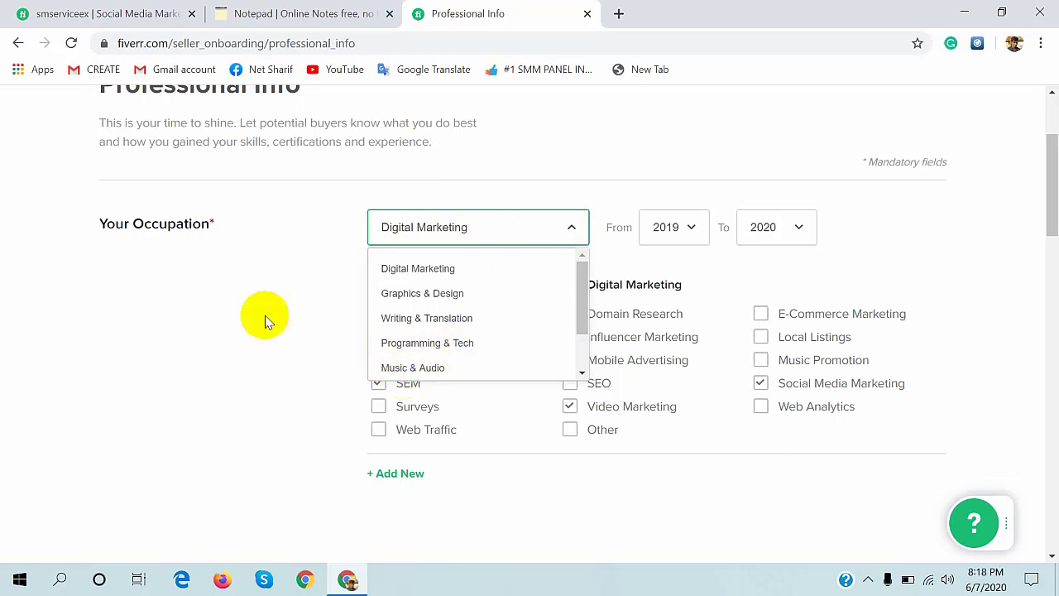
left_click_drag(583, 321, 578, 348)
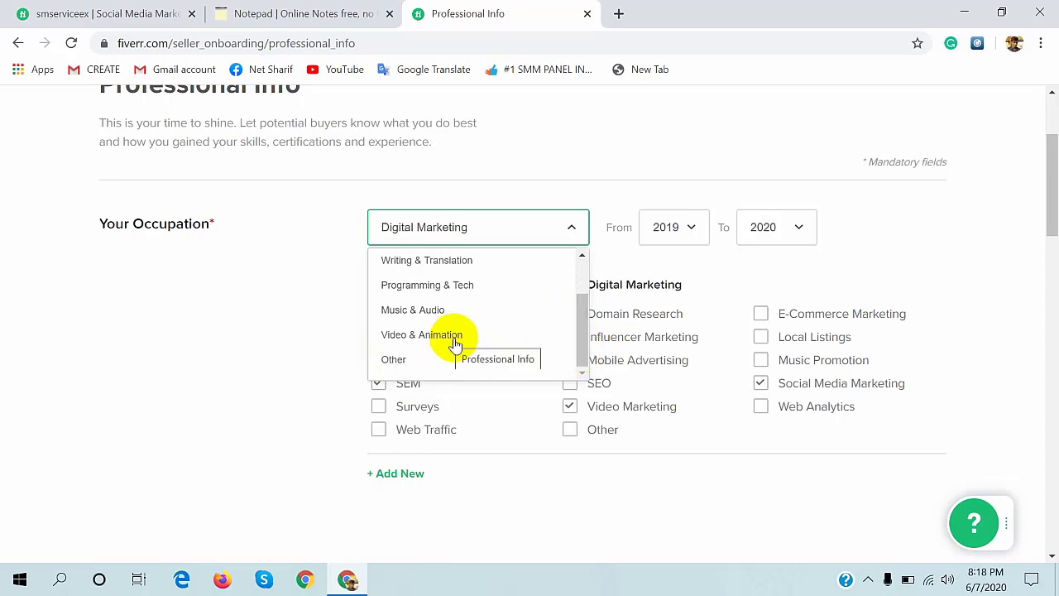
scroll(461, 346, "up", 2)
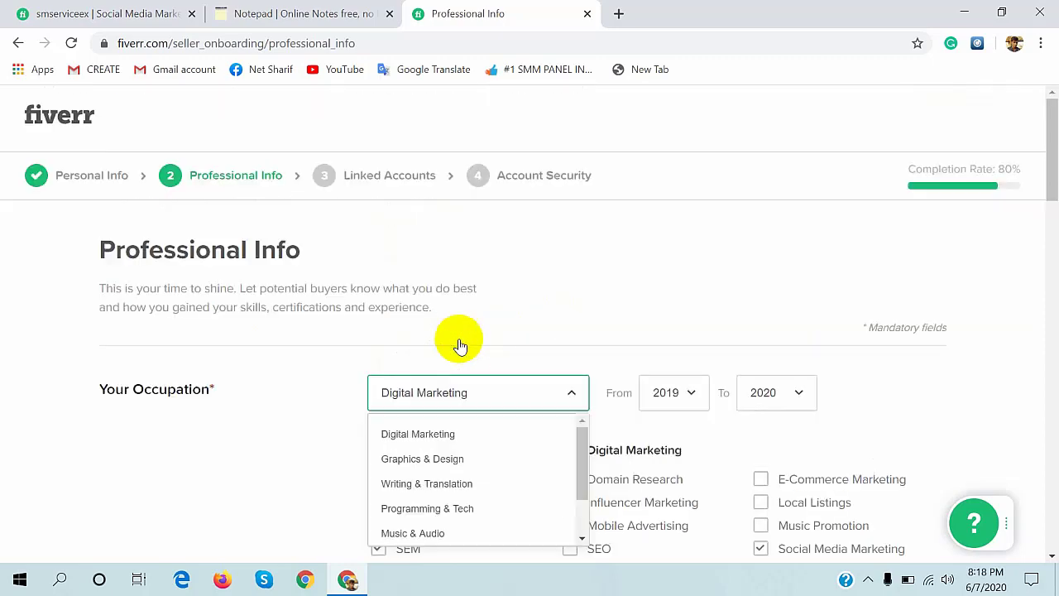
scroll(466, 346, "down", 2)
left_click(286, 322)
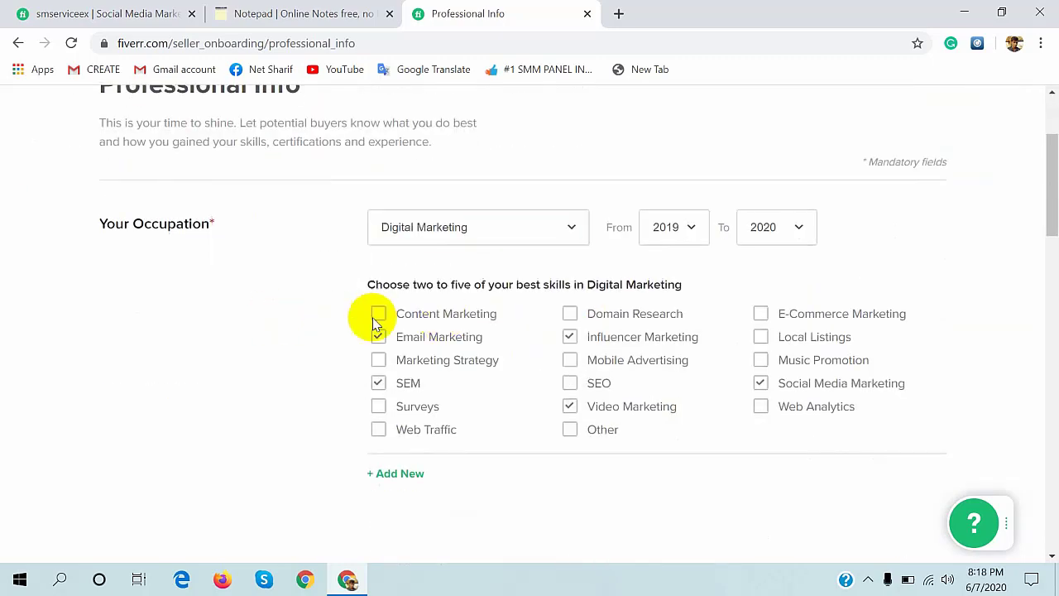
scroll(331, 329, "down", 2)
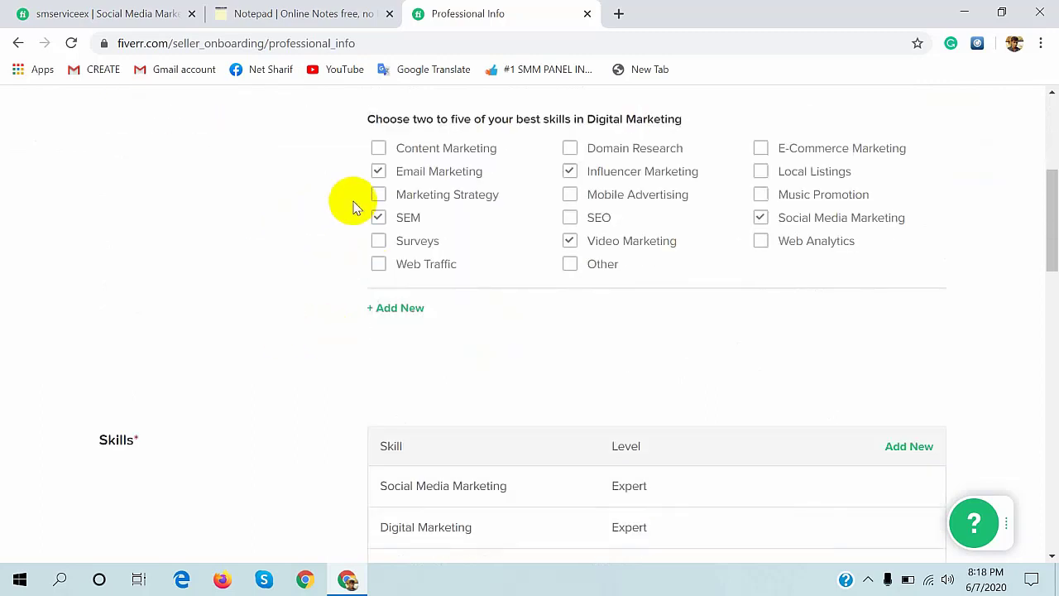
scroll(355, 207, "up", 1)
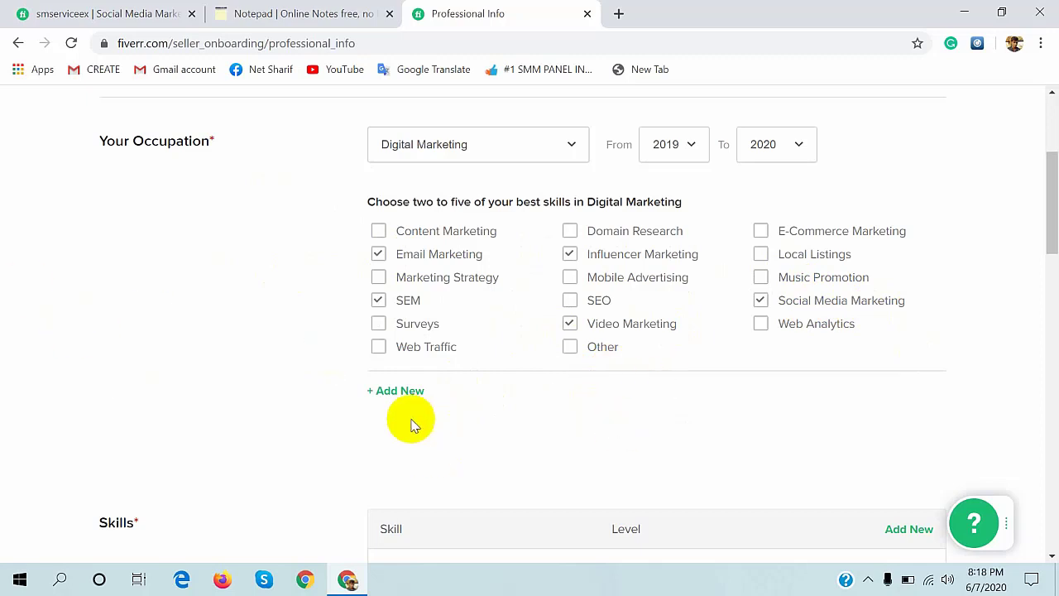
left_click(492, 400)
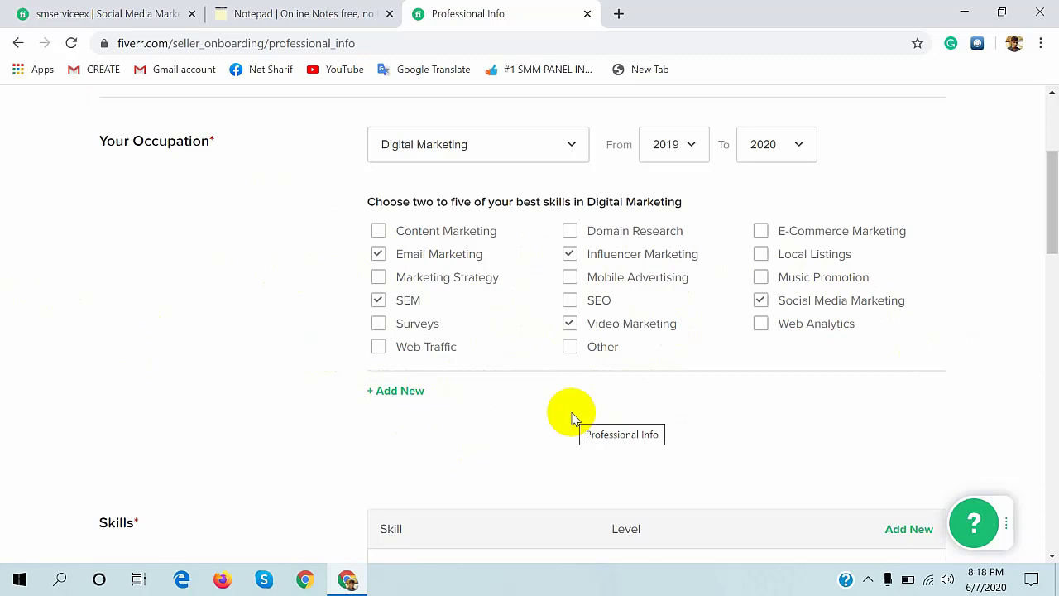
Step: Examine the Skills section and the listed skills with their experience levels
scroll(735, 413, "down", 3)
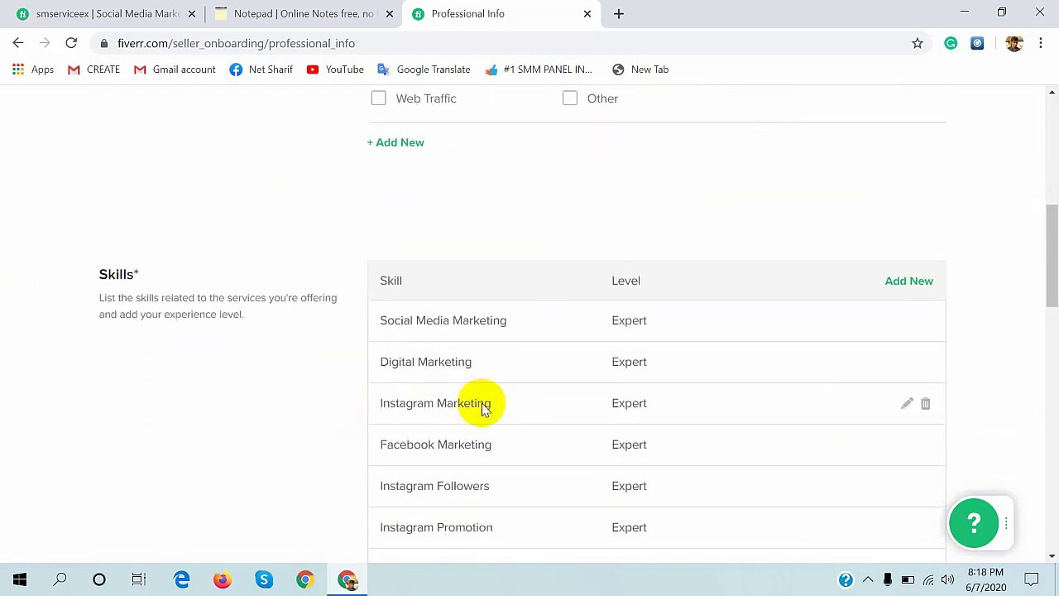
left_click_drag(84, 278, 123, 274)
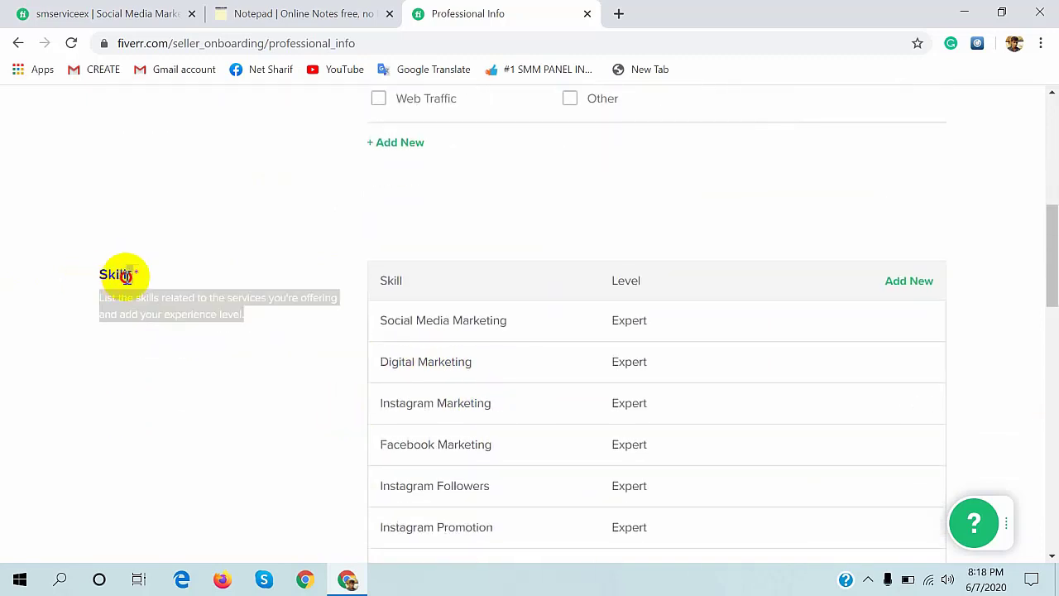
left_click(208, 273)
scroll(277, 249, "up", 2)
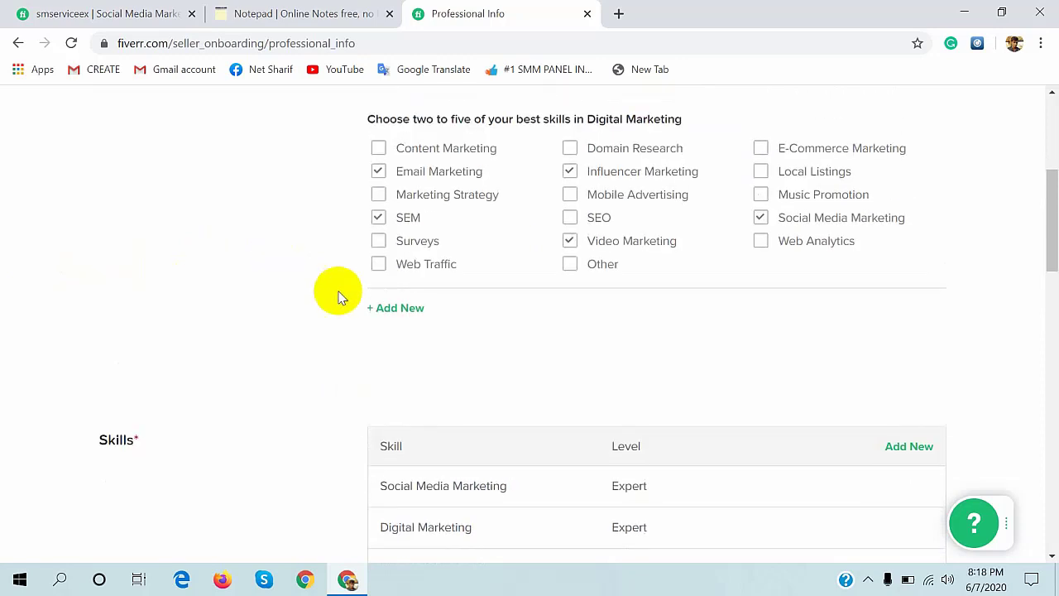
scroll(548, 319, "down", 2)
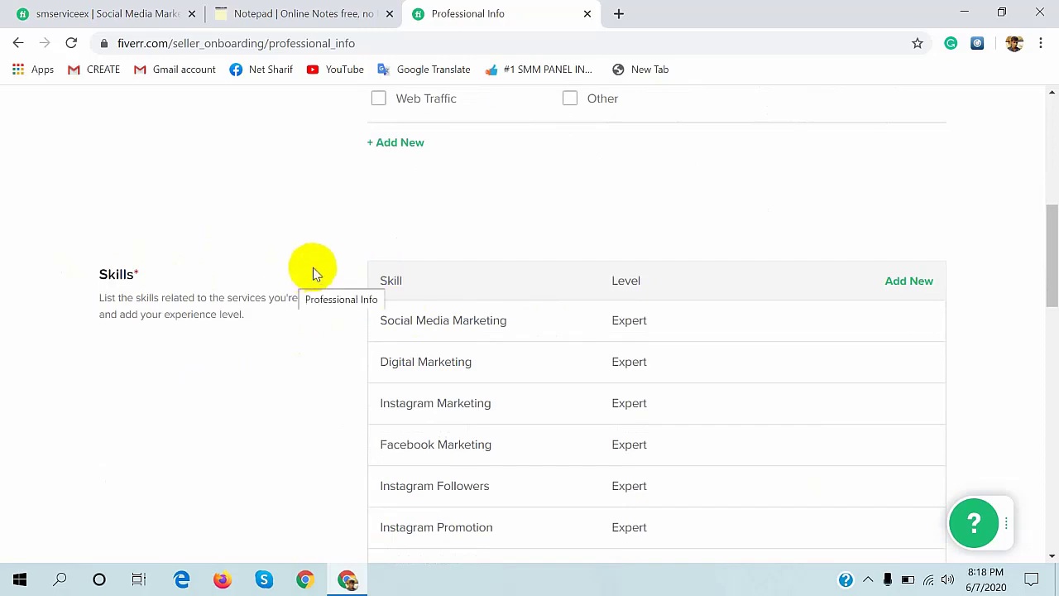
scroll(300, 276, "down", 2)
scroll(825, 293, "down", 2)
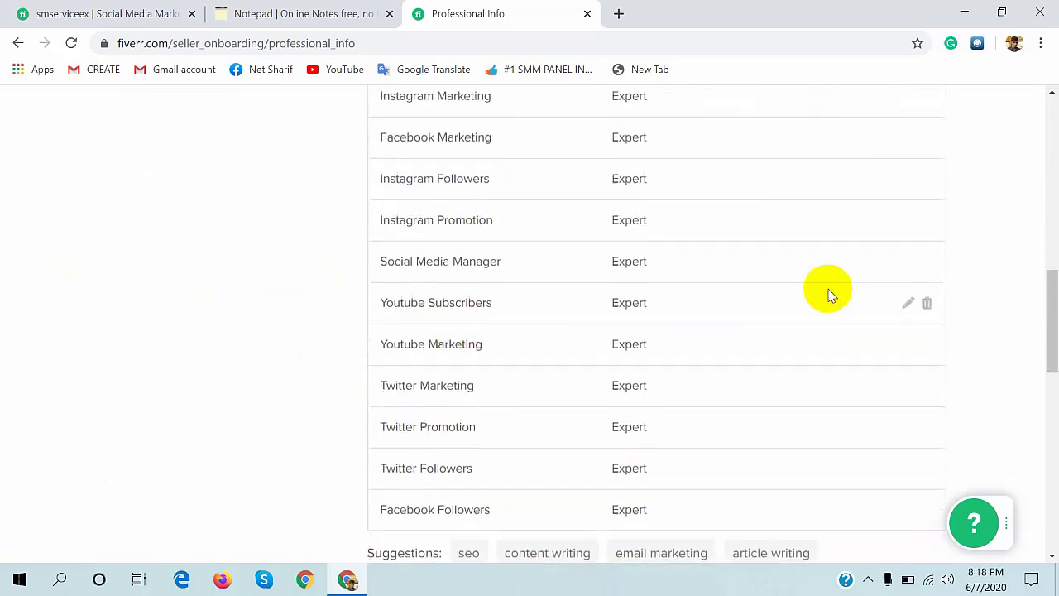
Step: Begin a new entry in the Skills section with the suggested skill Facebook Marketing and check the available experience levels
scroll(899, 194, "up", 5)
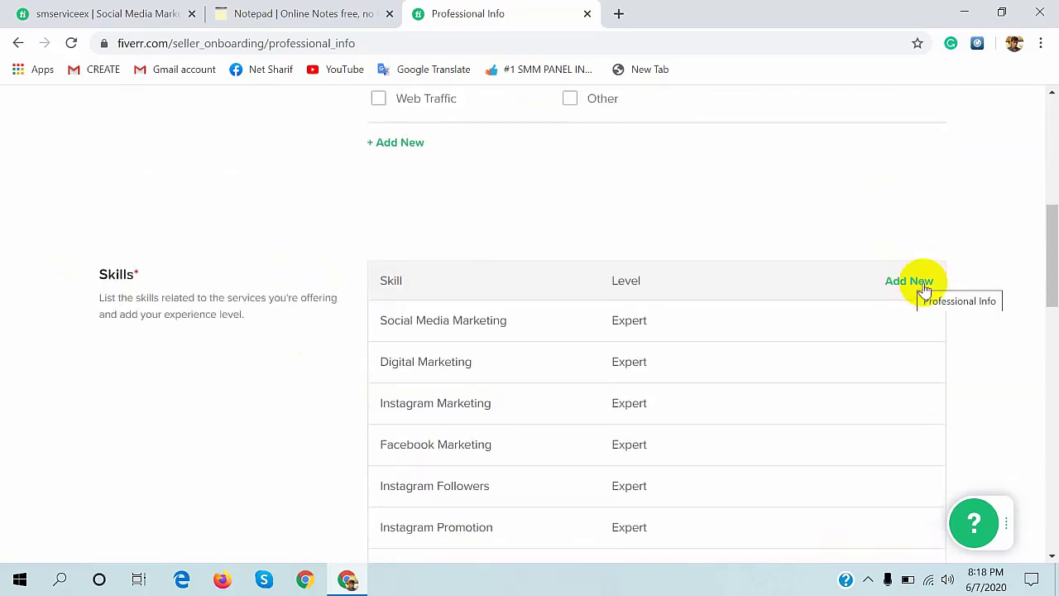
left_click(912, 283)
left_click(464, 291)
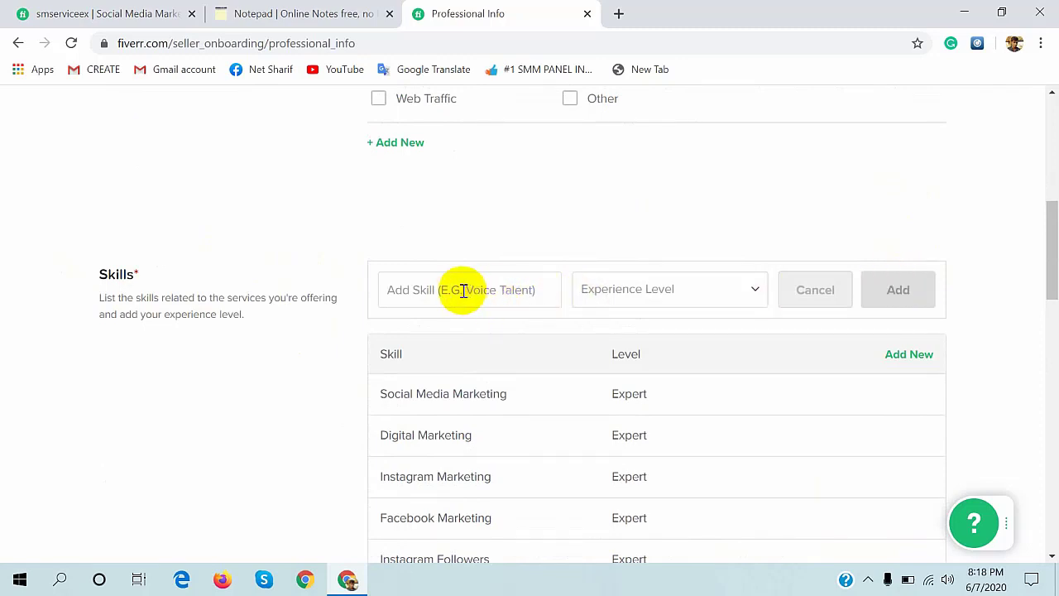
type("Facebook Ma")
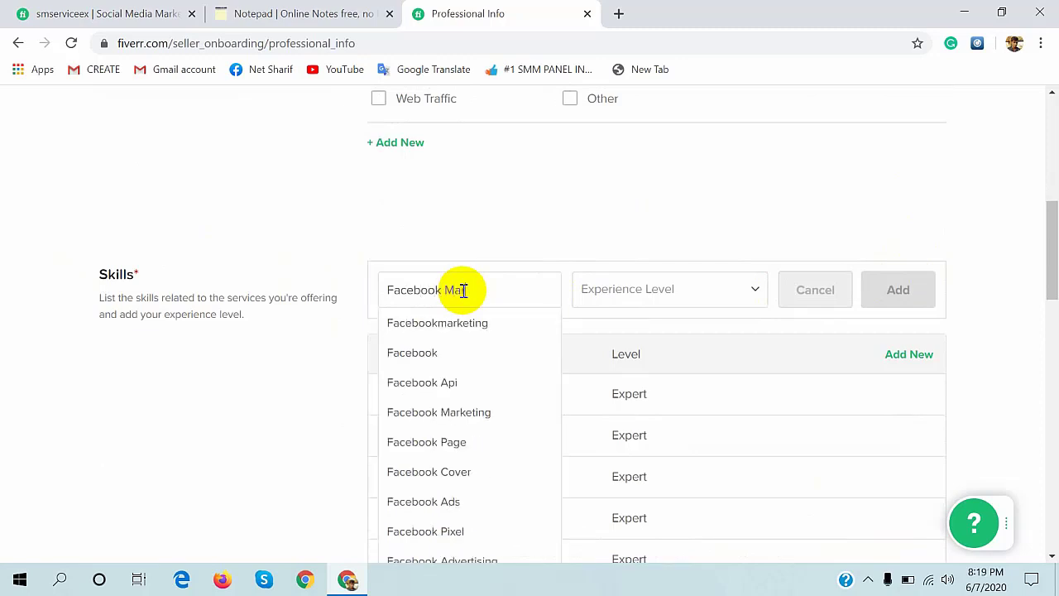
type("rketing")
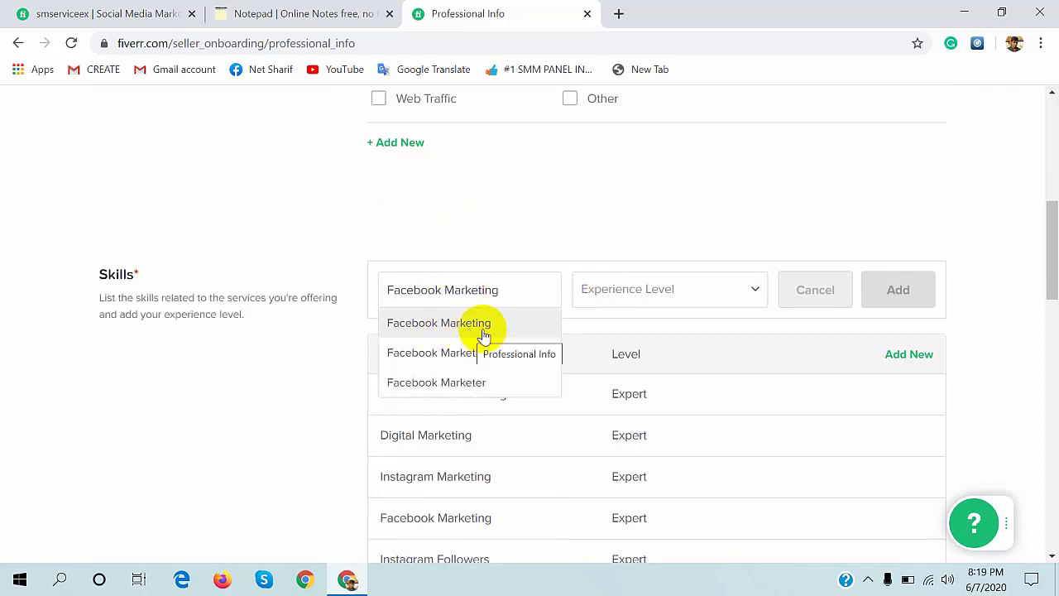
left_click(476, 328)
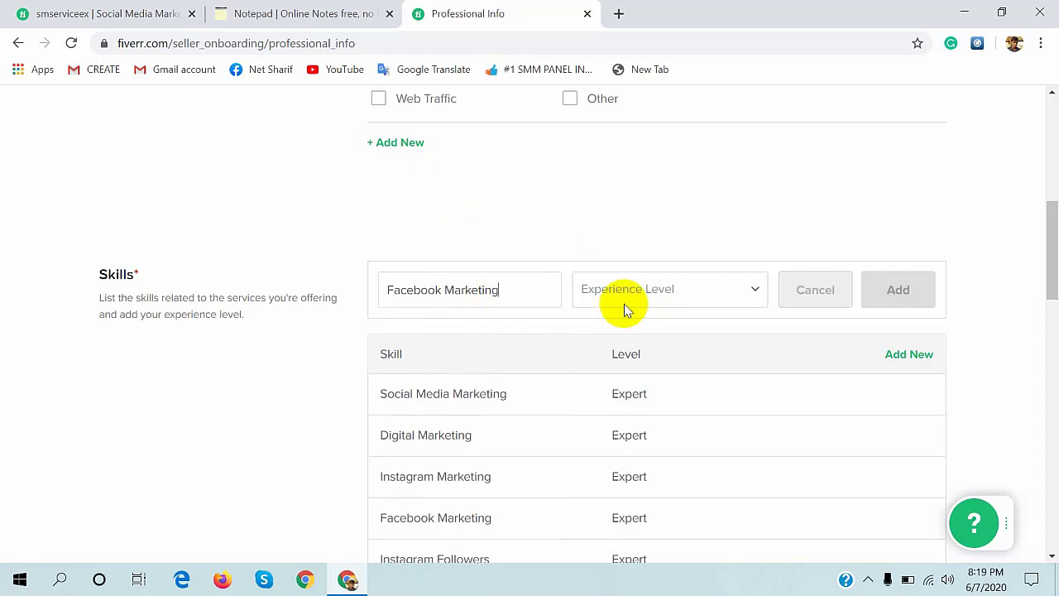
left_click(704, 294)
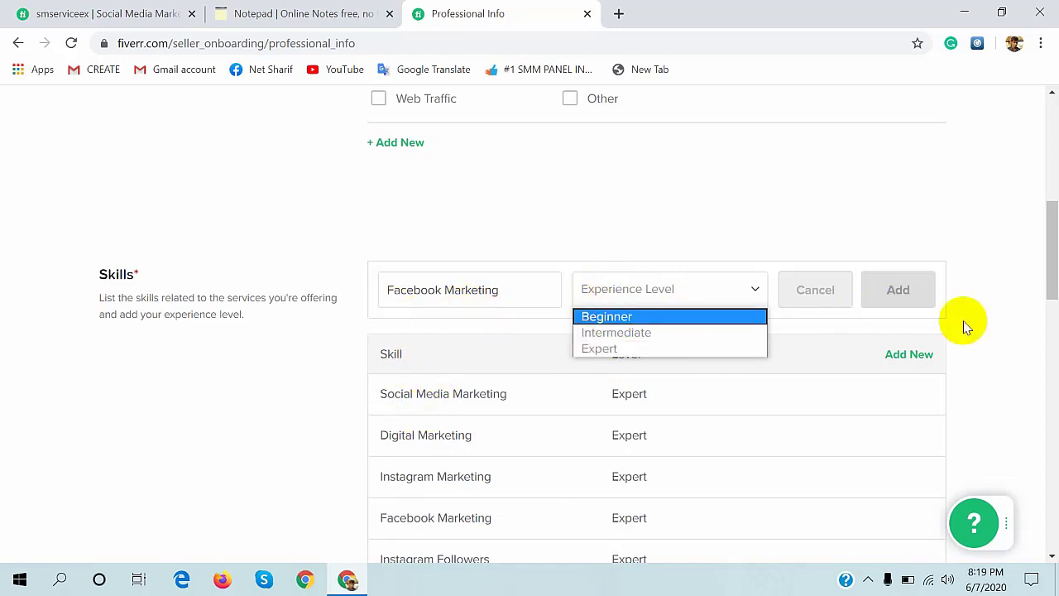
left_click(1012, 331)
Step: Examine the Education, Certification and Personal Website sections of Professional Info, and return to Your Occupation
scroll(440, 329, "down", 4)
scroll(440, 329, "down", 7)
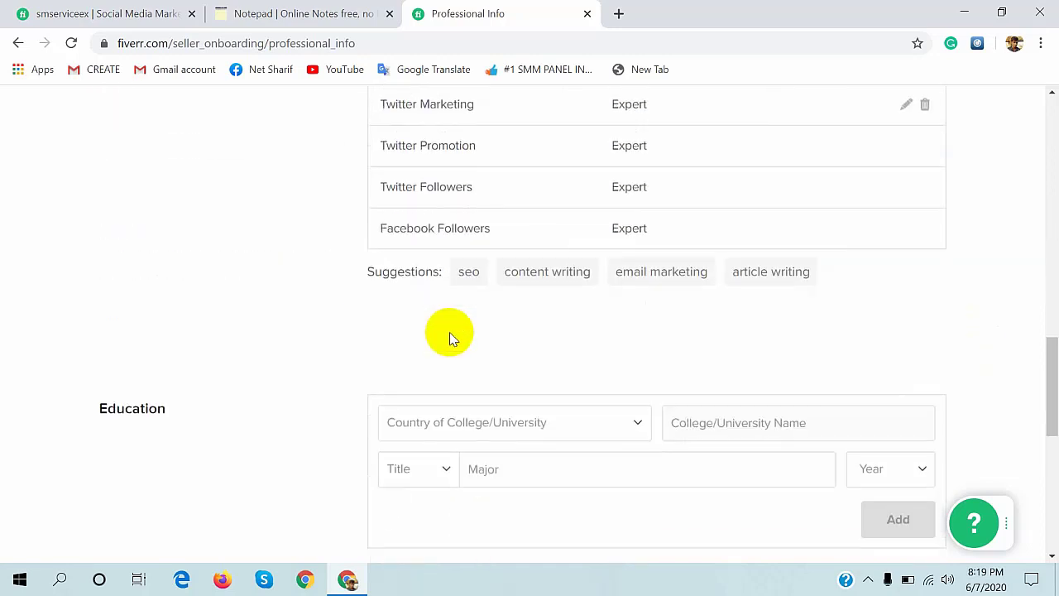
triple_click(115, 161)
left_click(230, 291)
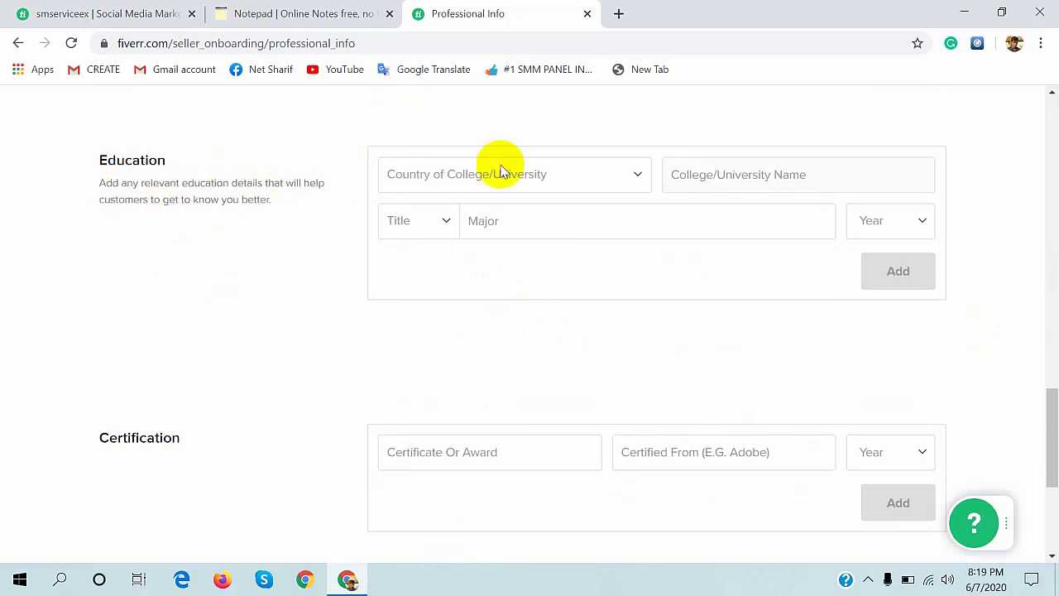
scroll(244, 245, "up", 1)
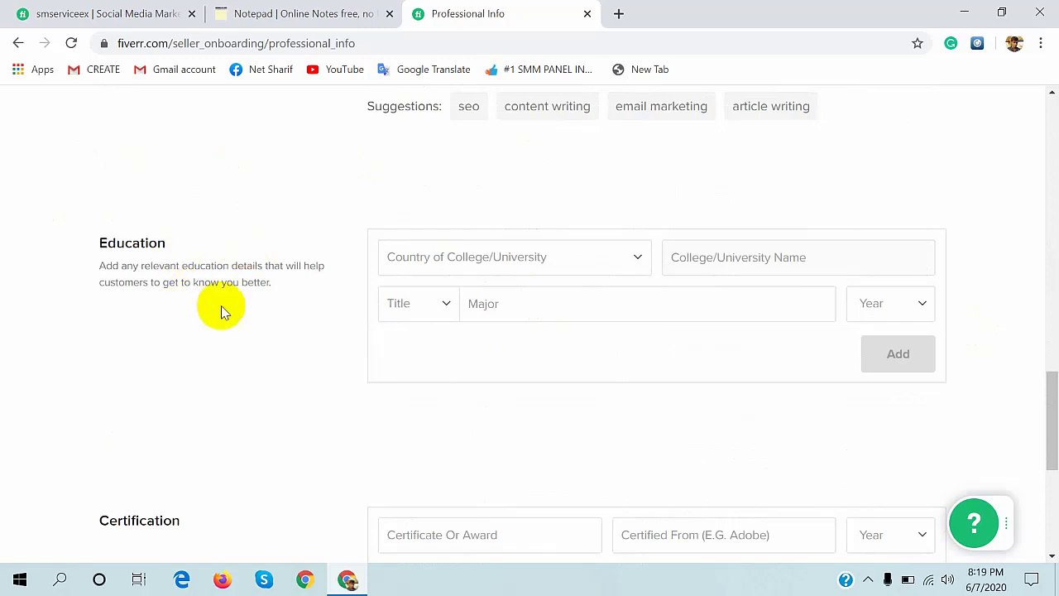
scroll(189, 295, "down", 5)
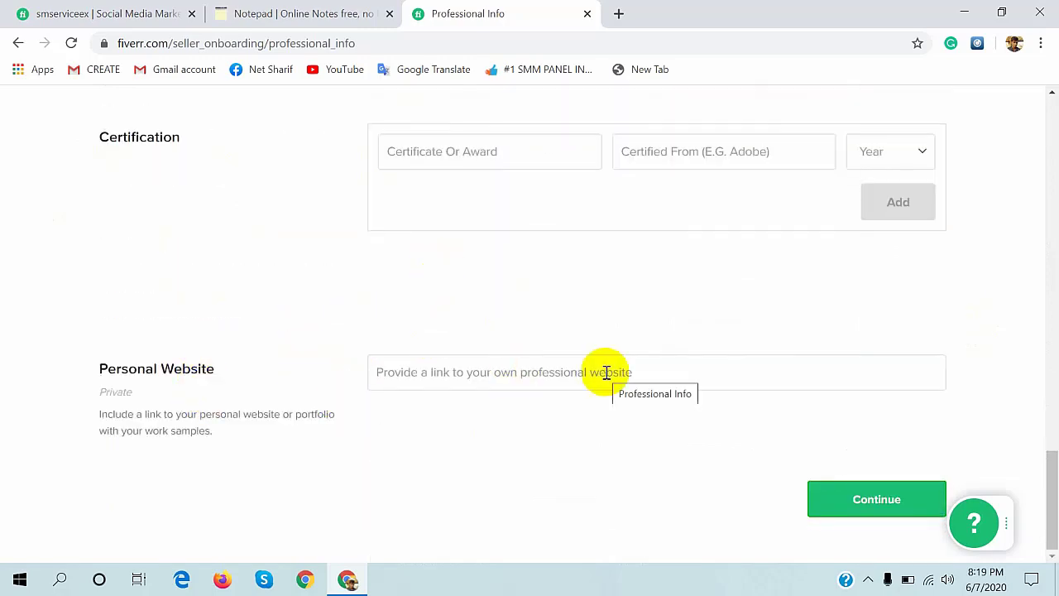
scroll(730, 287, "up", 10)
scroll(730, 281, "up", 8)
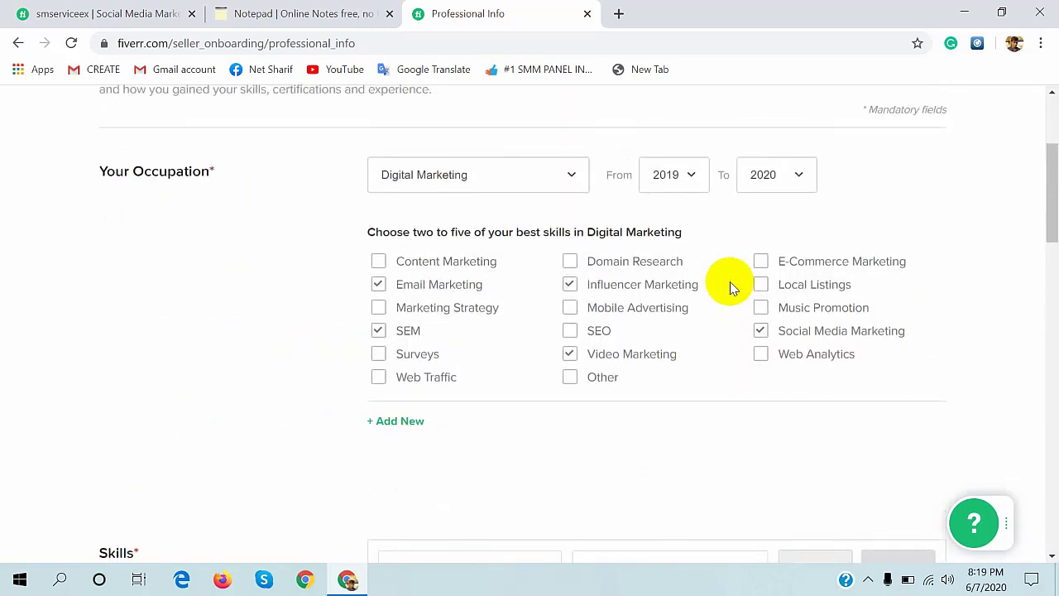